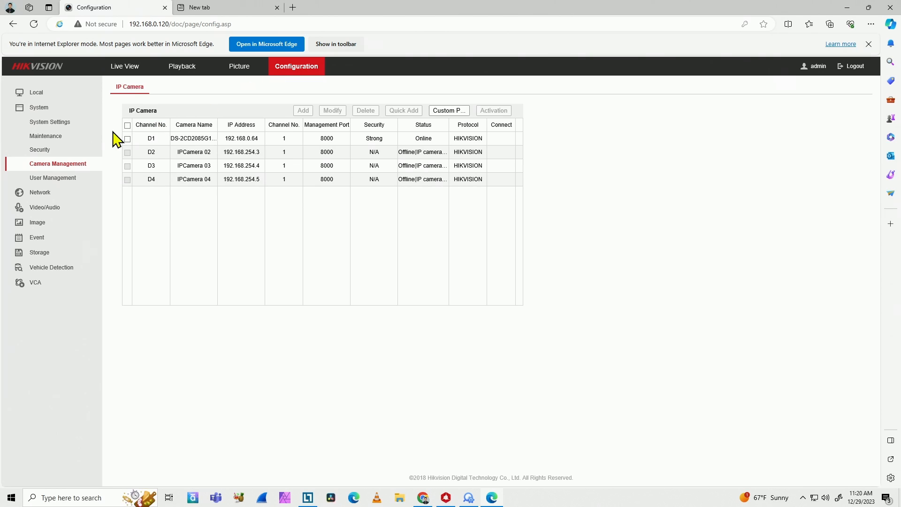
Restore all of the recorder's parameters to the default settings from the maintenance page and accept the automatic reboot
click(68, 137)
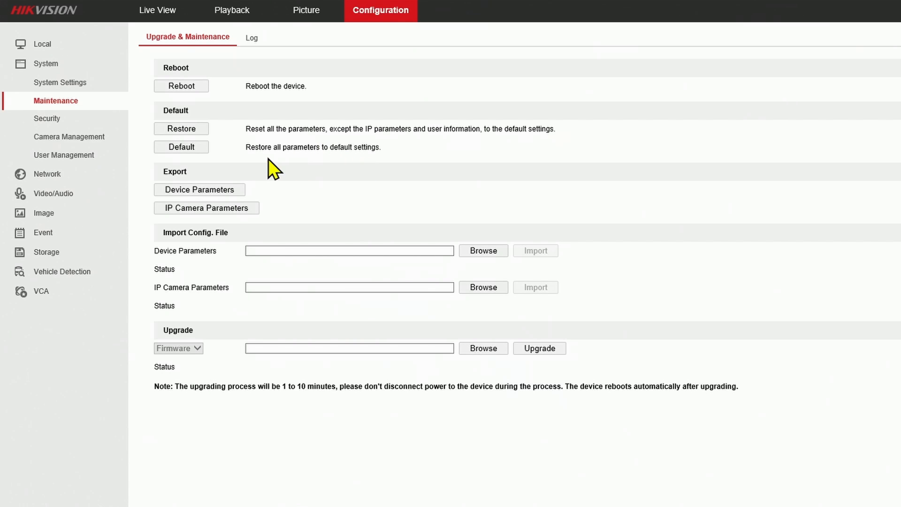
click(181, 147)
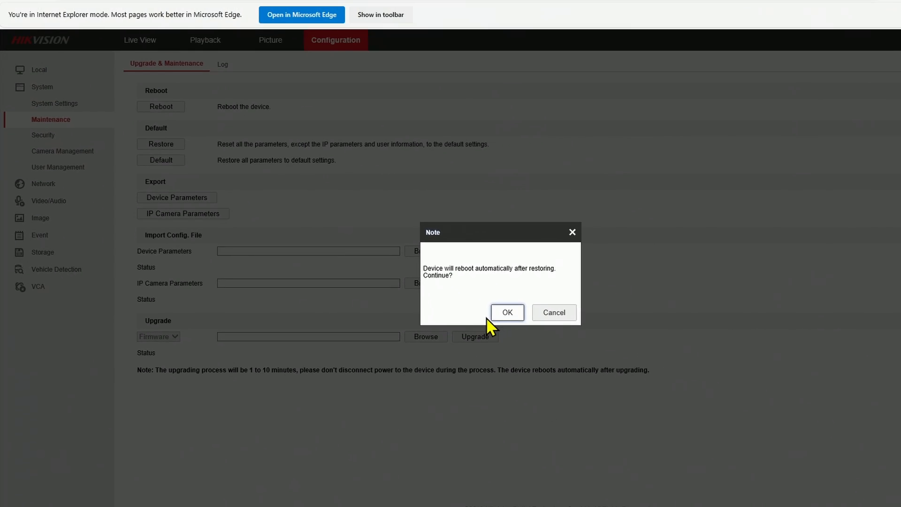
click(502, 313)
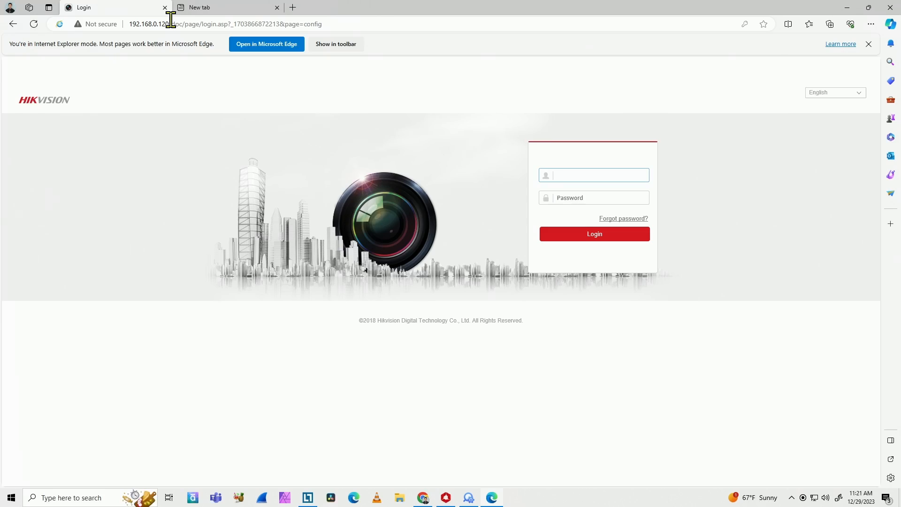
Shorten the page address to the recorder's root address 192.168.0.120/ and load it
drag(171, 23, 364, 26)
key(BackSpace)
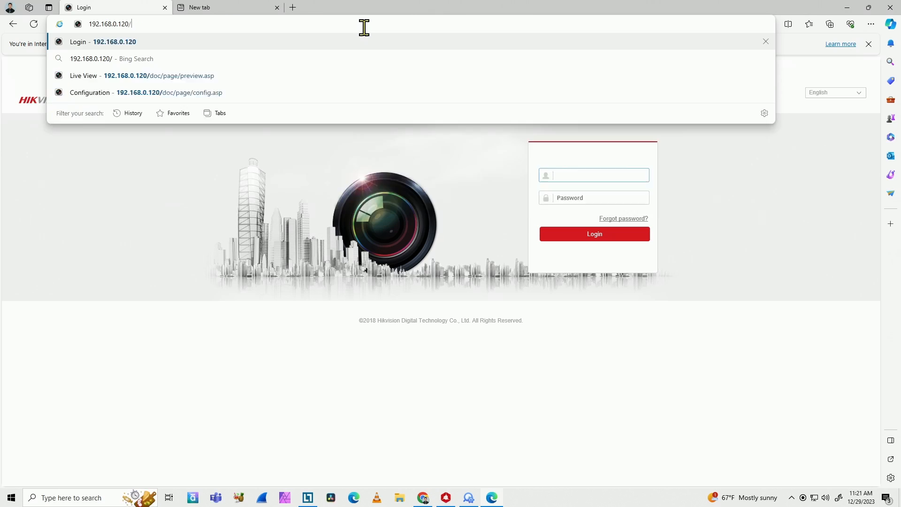
key(Return)
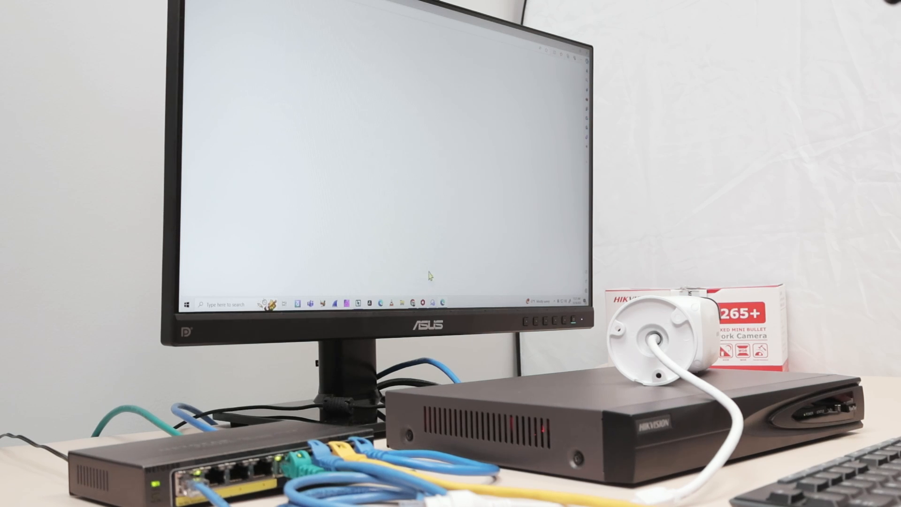
Switch to SADP and refresh the list of online devices to look for the rebooted recorder
click(432, 303)
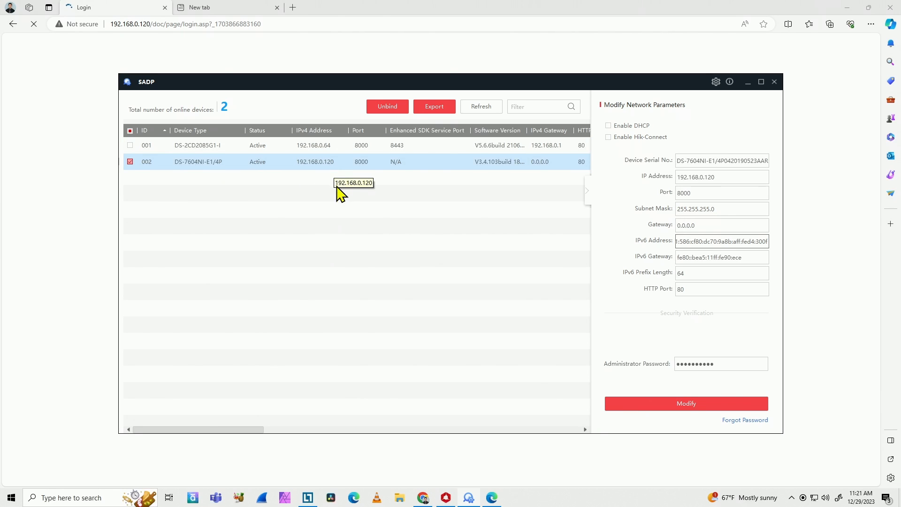
click(469, 108)
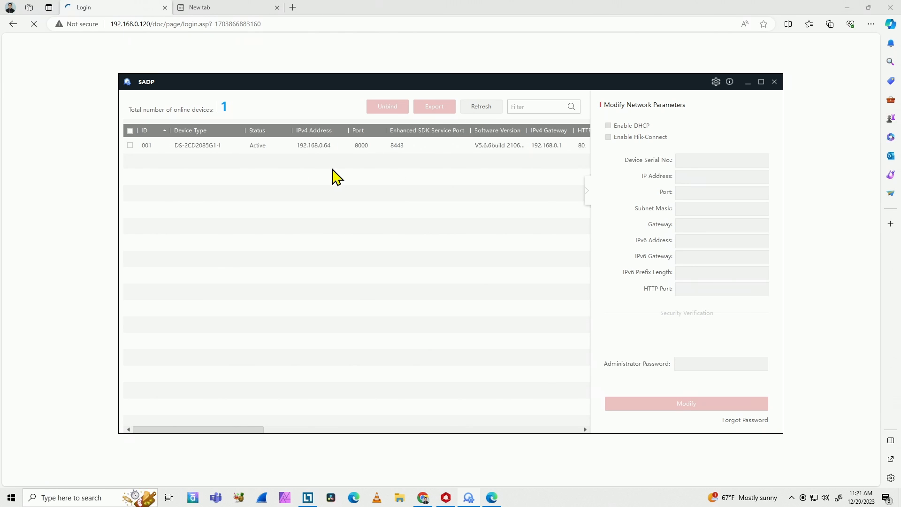
click(313, 149)
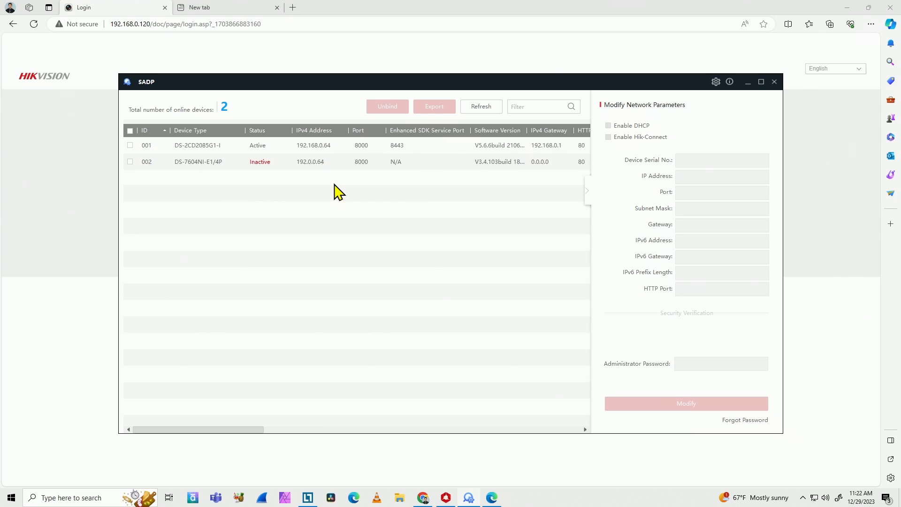
Activate the inactive DS-7604NI-E1/4P recorder with a new, confirmed password and dismiss the GUID export dialog
click(332, 165)
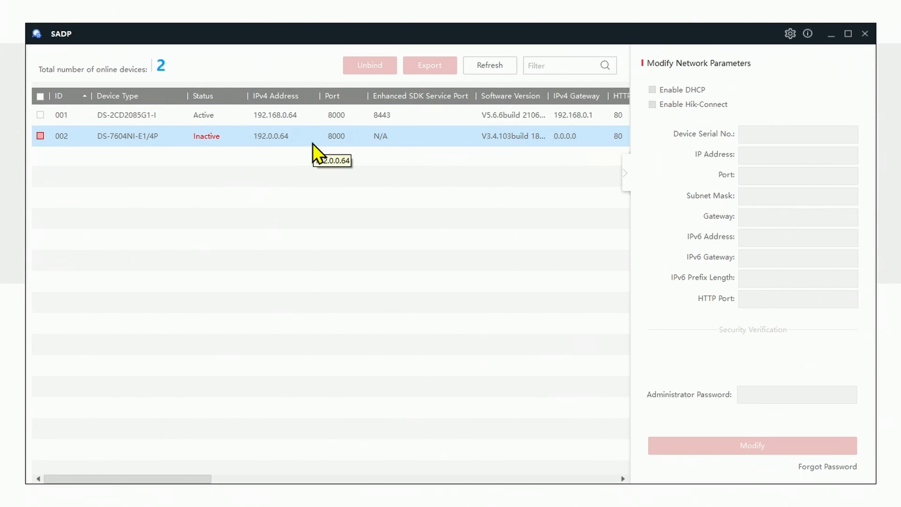
click(40, 135)
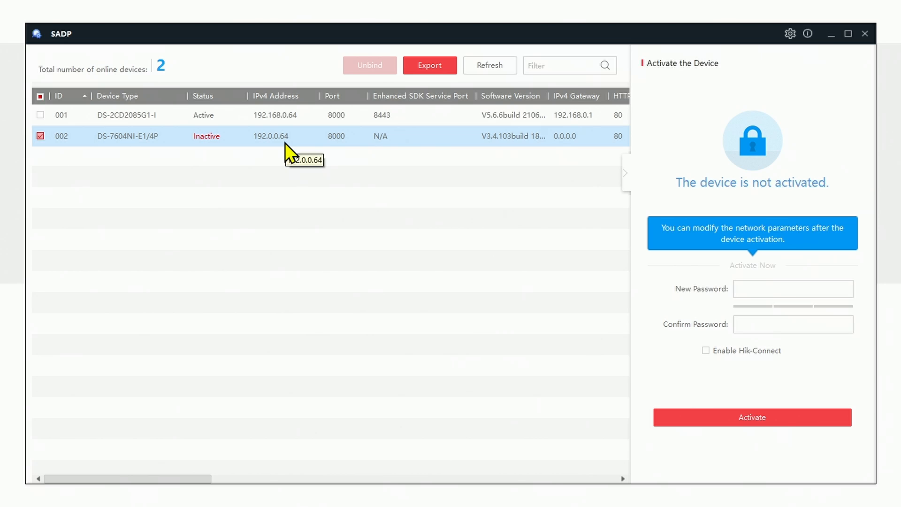
click(766, 283)
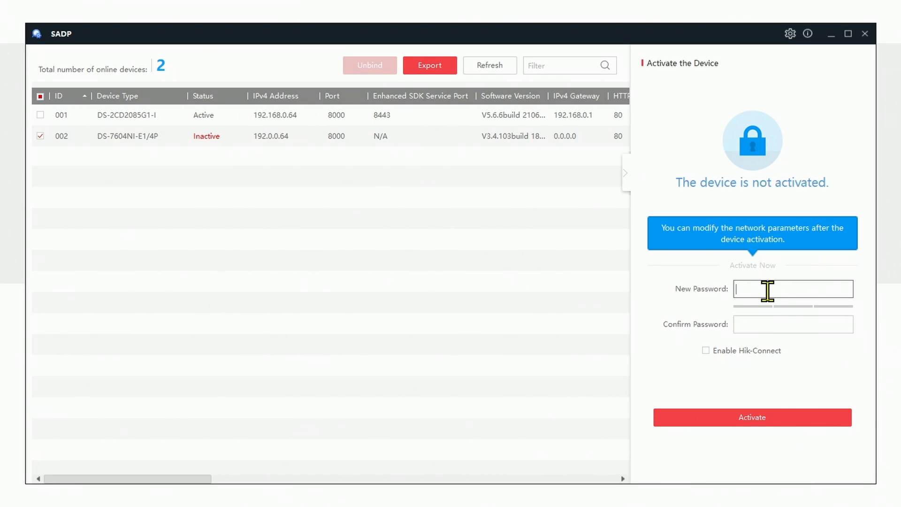
text(•••••••••)
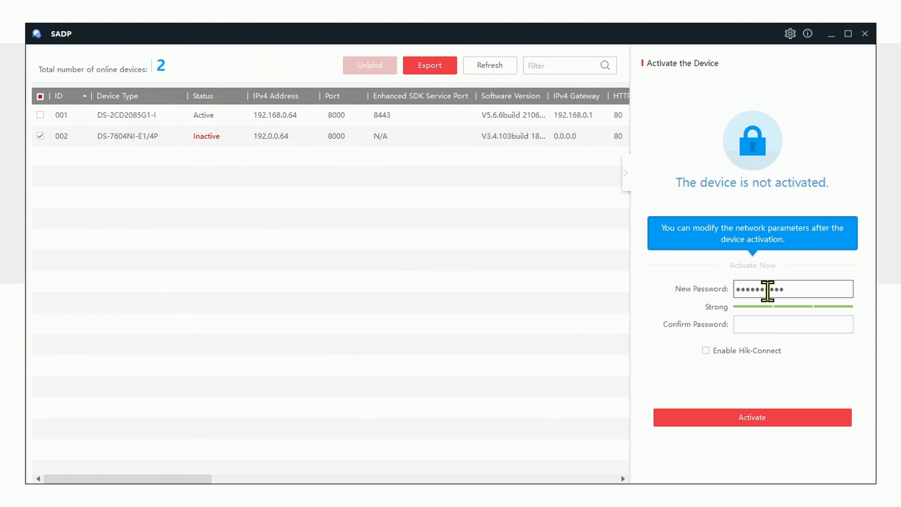
click(784, 322)
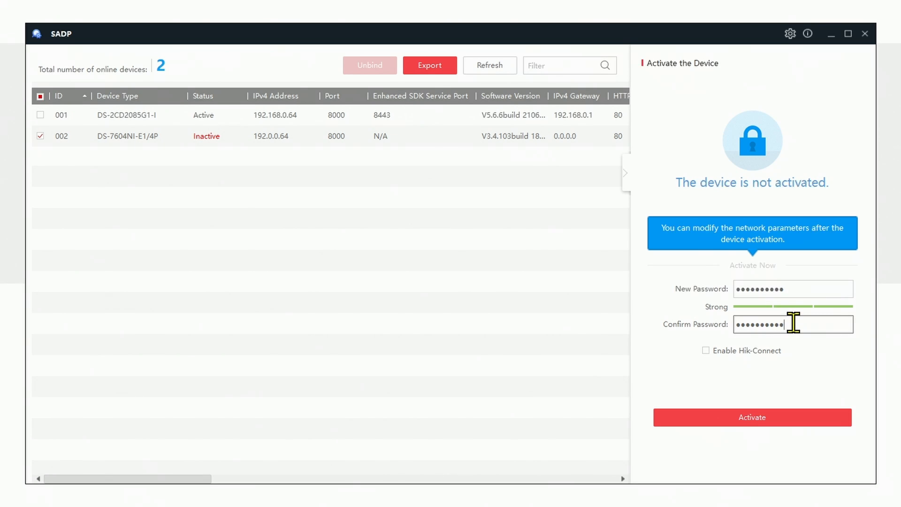
click(759, 414)
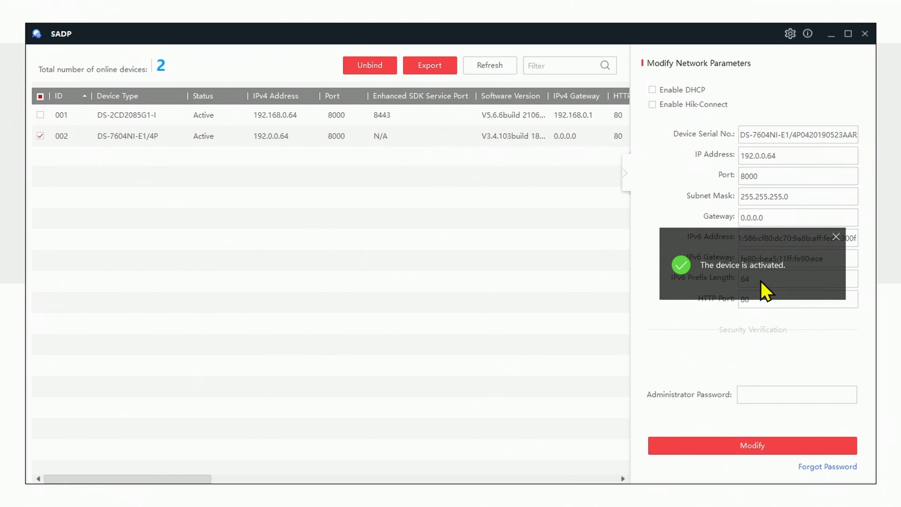
click(834, 236)
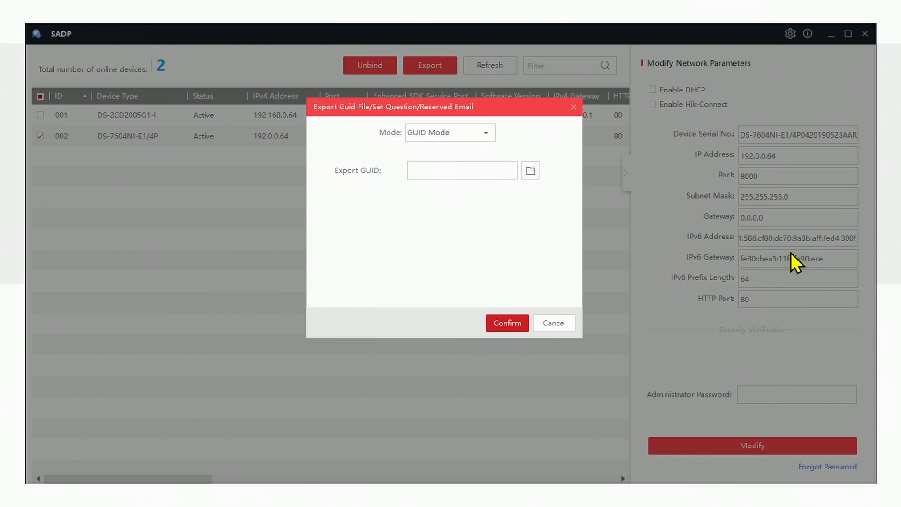
click(573, 106)
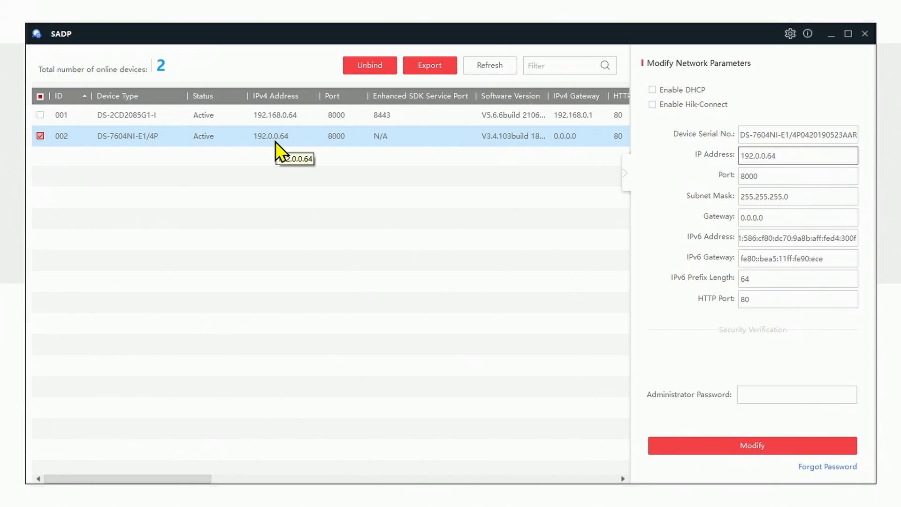
Set the recorder's IP address to 192.168.0.120 and gateway to 192.168.0.1, applying the changes with the administrator password
click(799, 156)
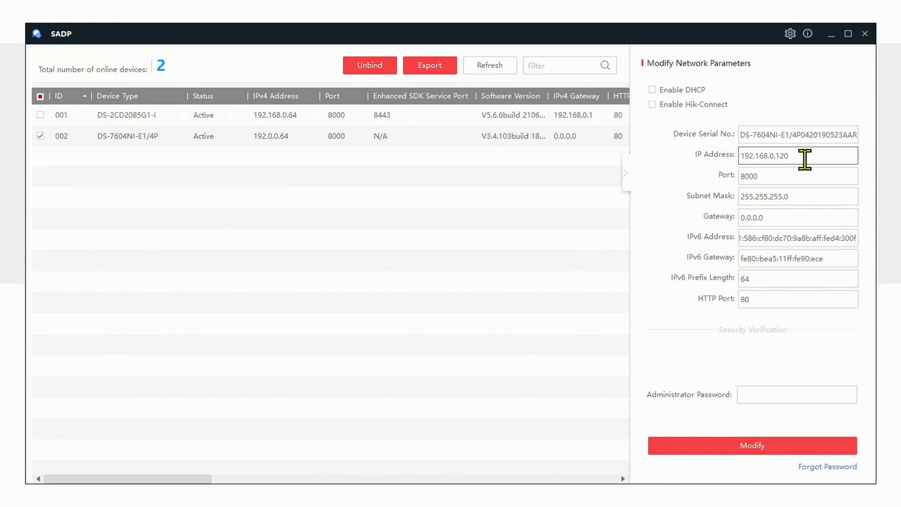
drag(770, 217, 744, 219)
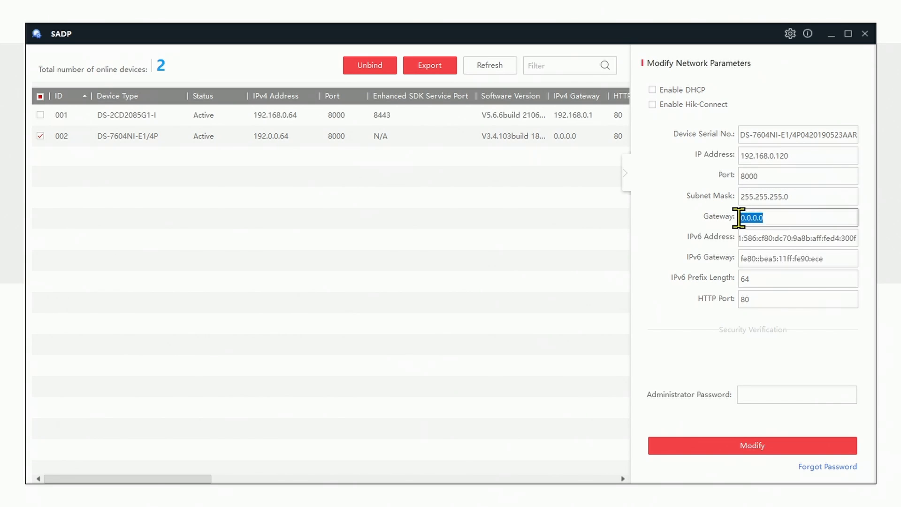
text(192.168.0.1)
click(780, 392)
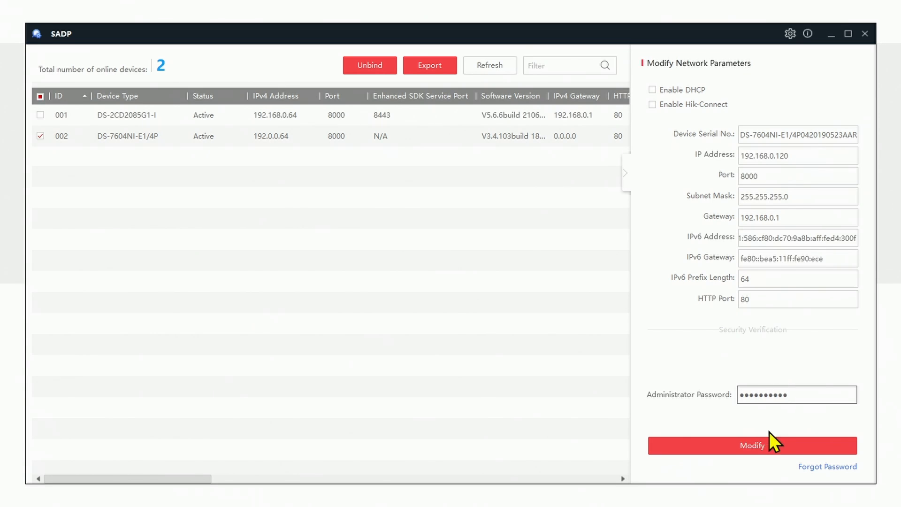
click(754, 449)
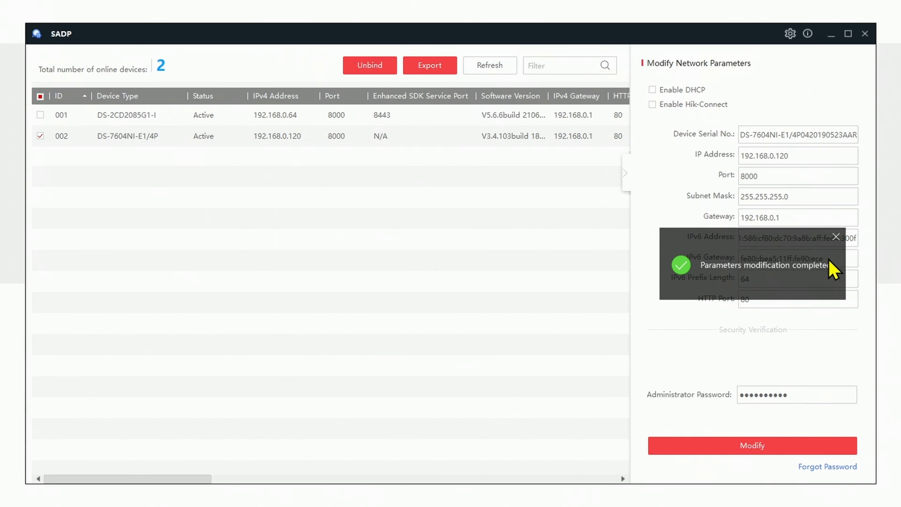
click(834, 239)
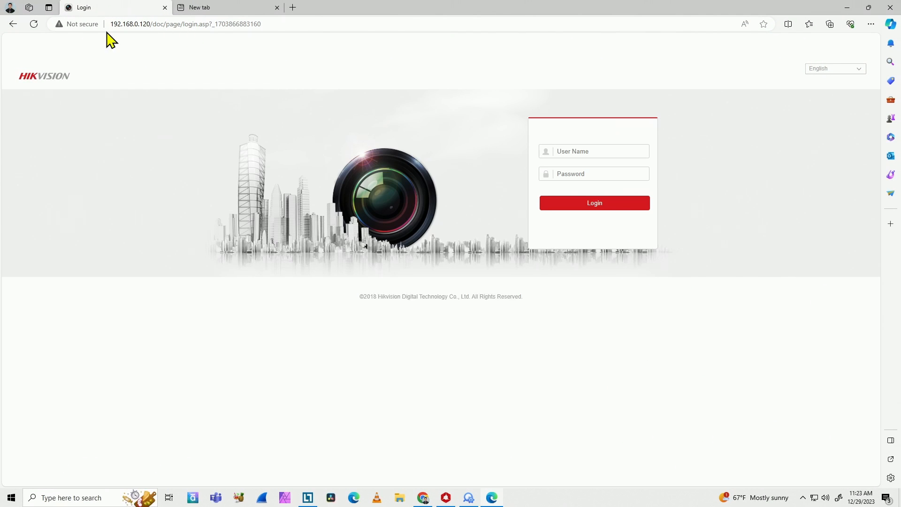
Reload the recorder's login page in Microsoft Edge and log in as admin with the account password
click(34, 24)
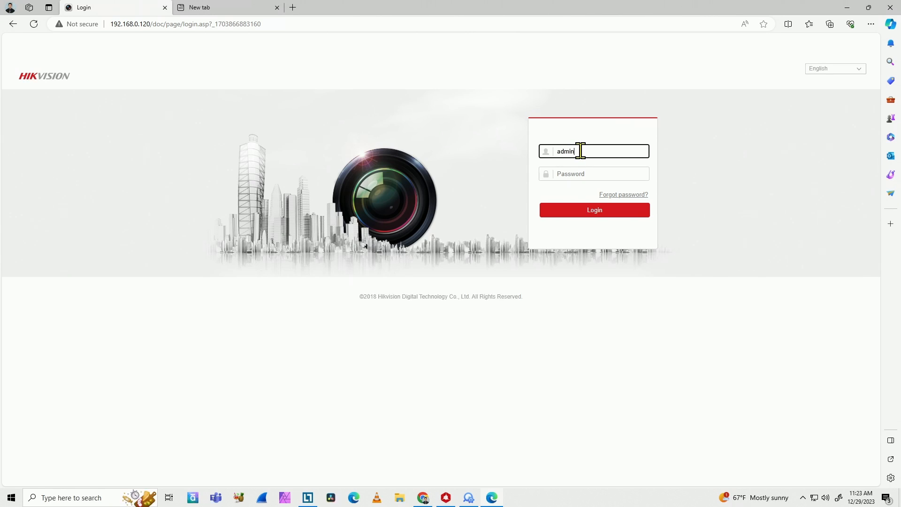
key(Tab)
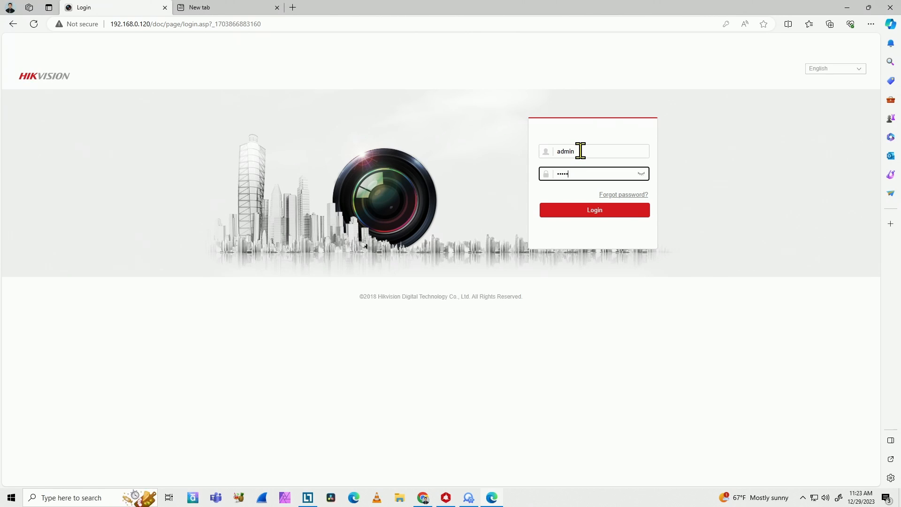
key(Return)
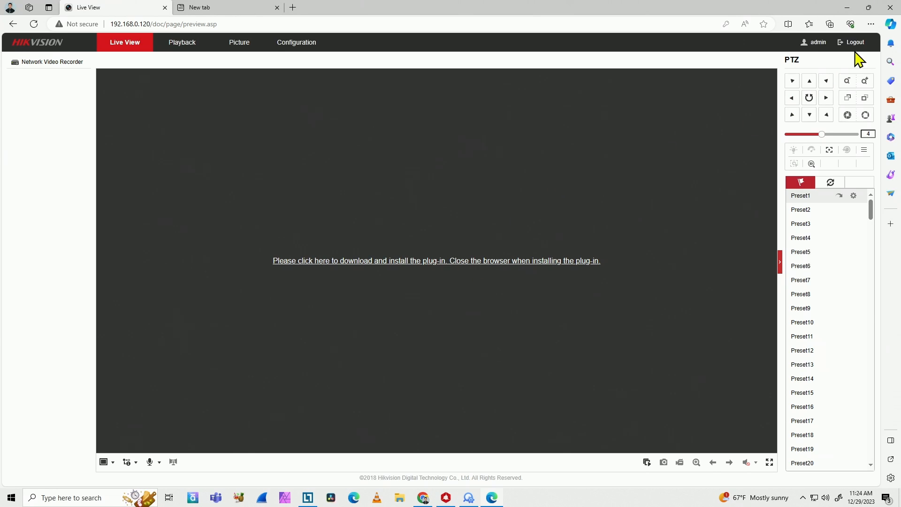
Reload the recorder's page in Internet Explorer mode and log in again as admin with the account password
click(871, 24)
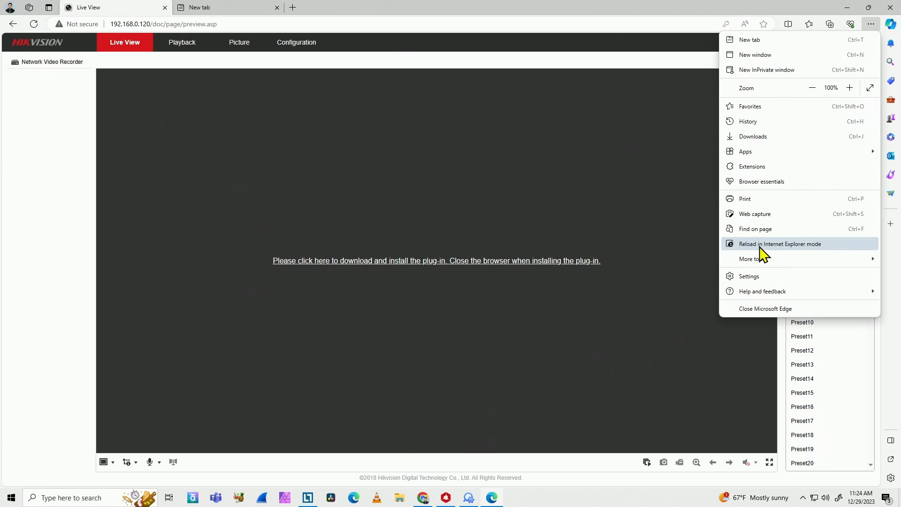
click(769, 245)
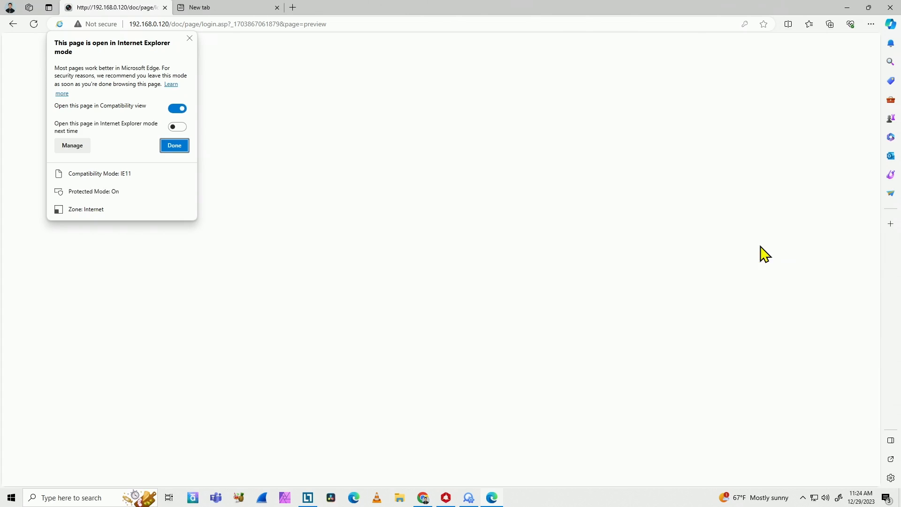
click(189, 39)
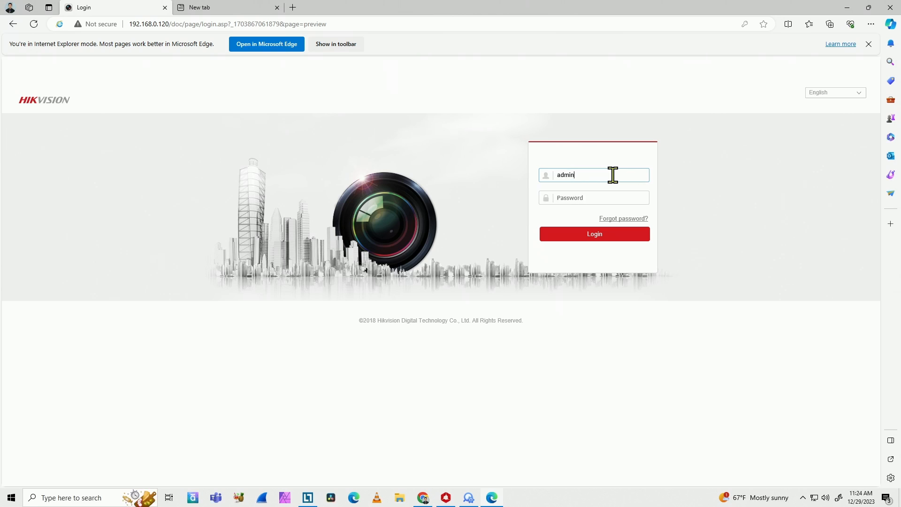
key(Tab)
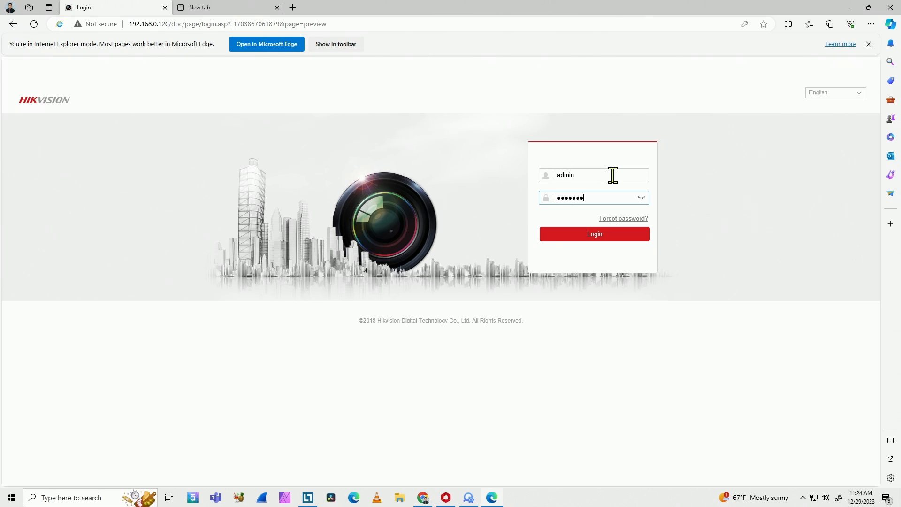
key(Return)
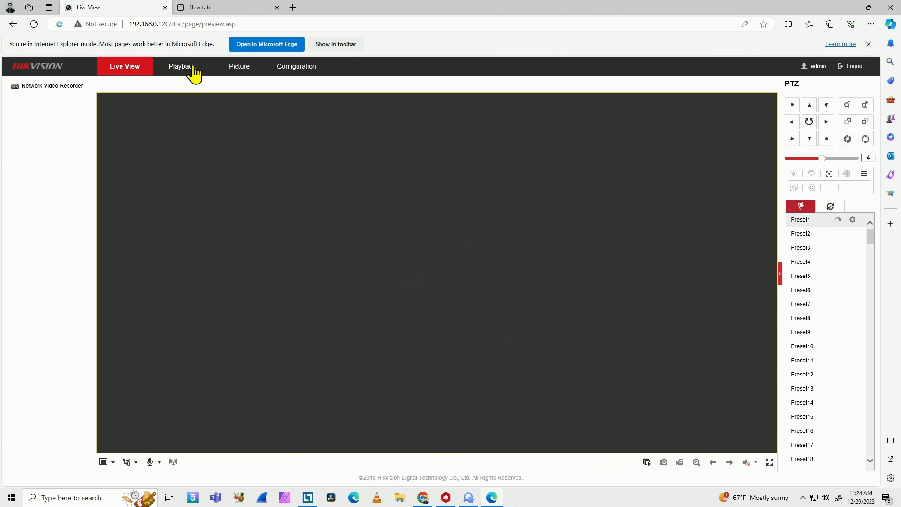
Open the settings of camera channel D1 in Camera Management for modification and set its adding method to Manual
click(286, 79)
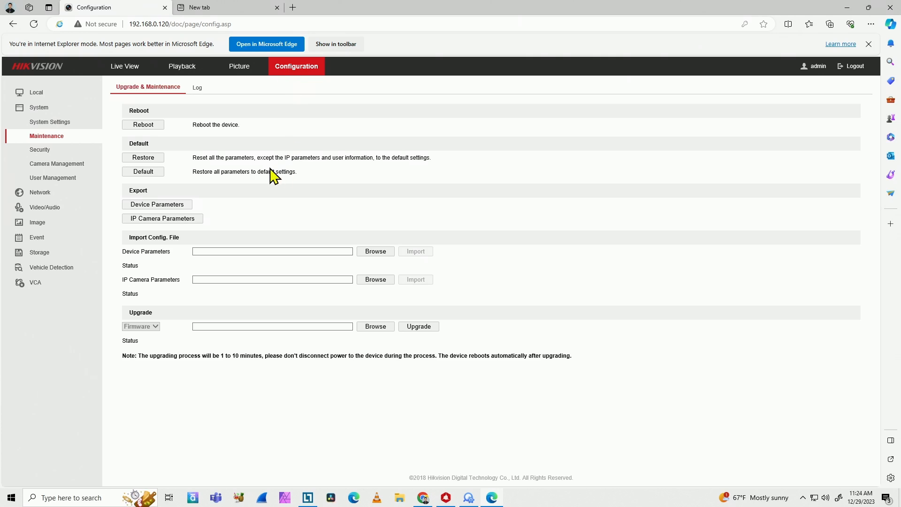
click(68, 165)
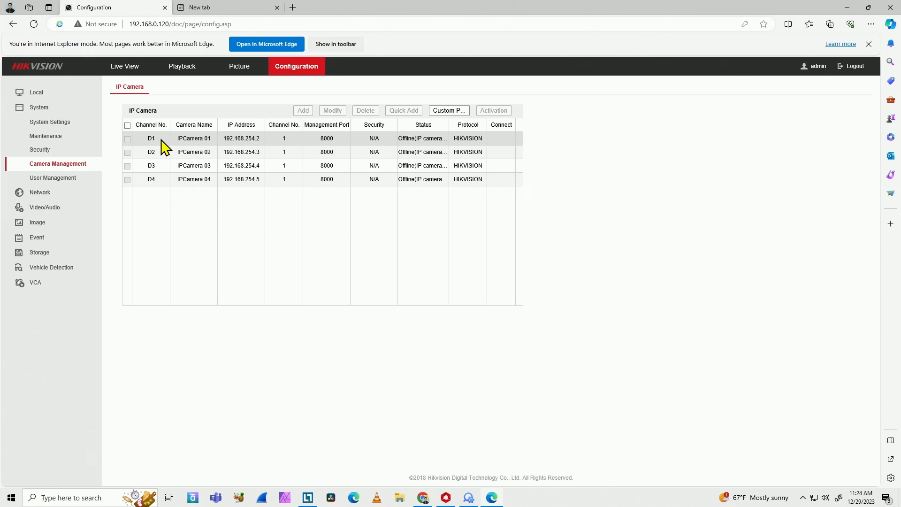
click(176, 139)
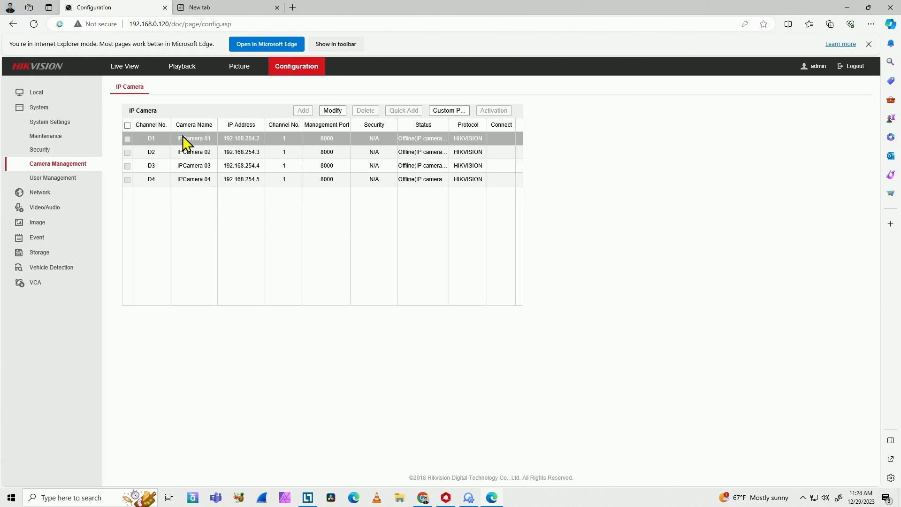
click(330, 112)
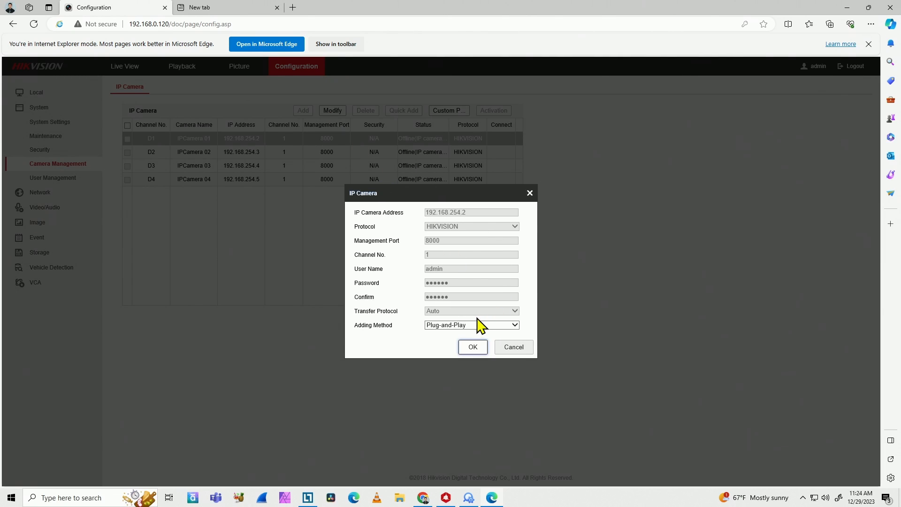
click(464, 327)
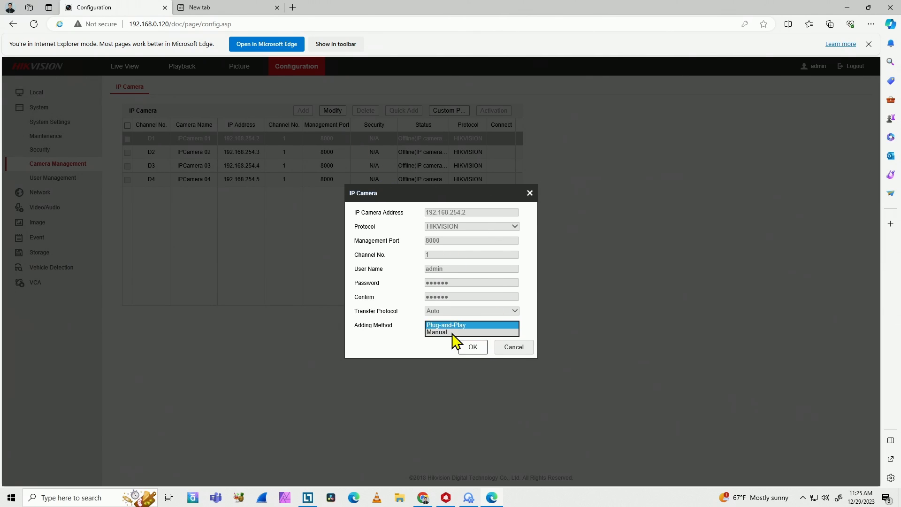
click(450, 336)
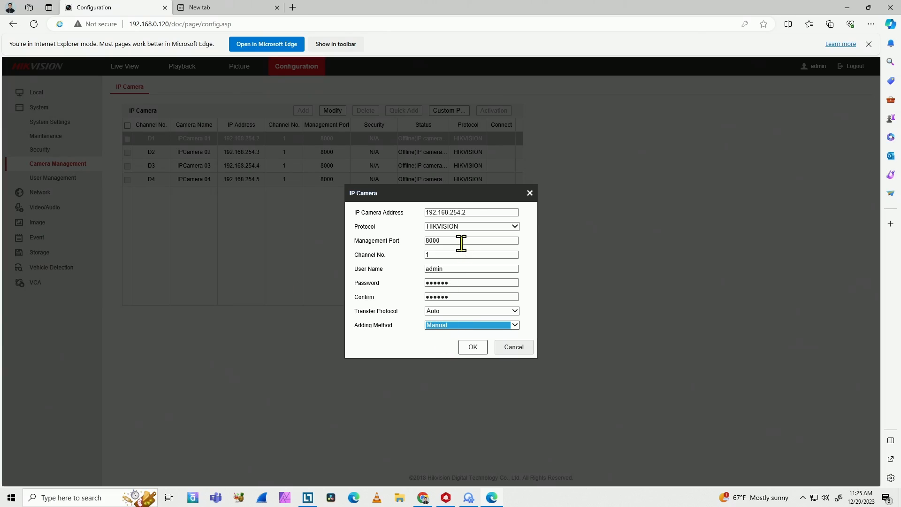
Set channel D1's IP camera address to 192.168.0.64, enter and confirm the camera's password, and save the settings
click(474, 212)
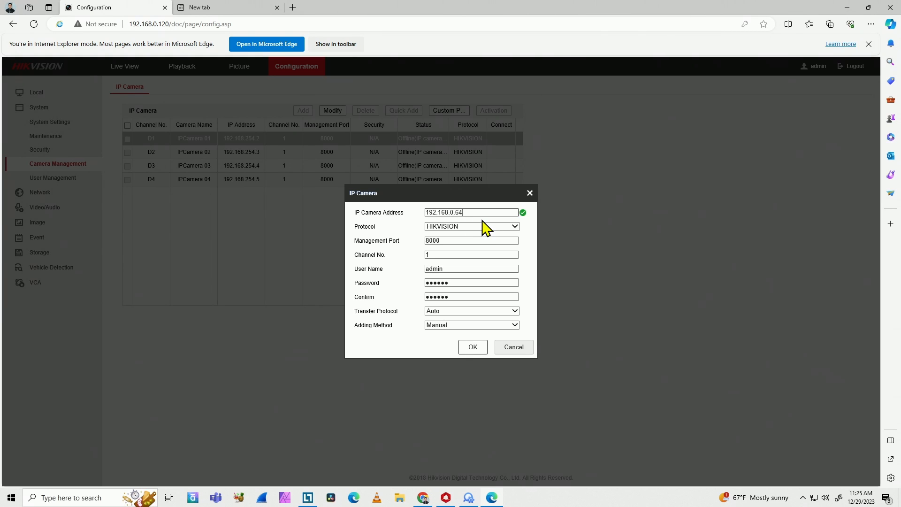
click(456, 284)
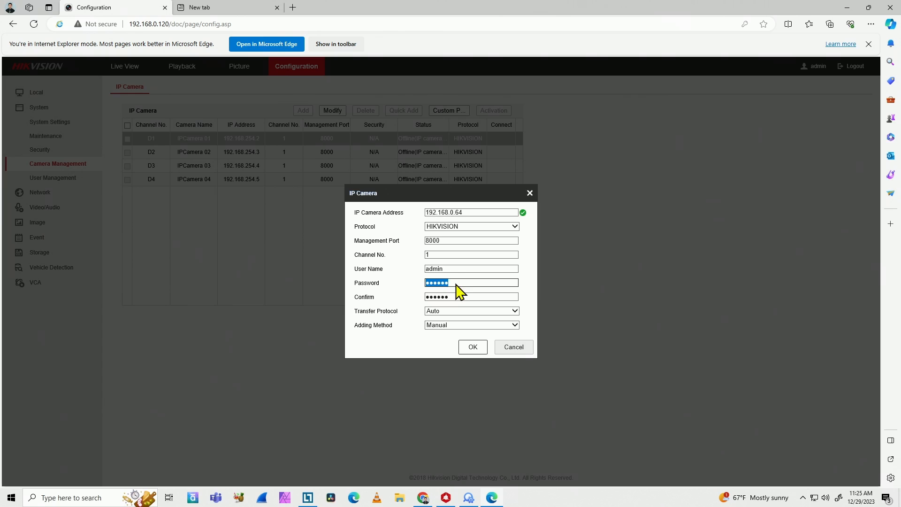
text(****)
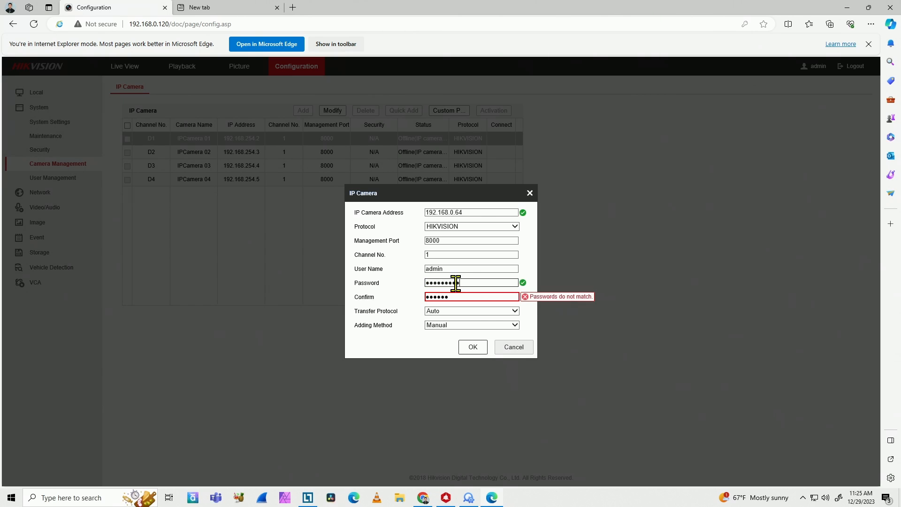
drag(461, 298, 423, 306)
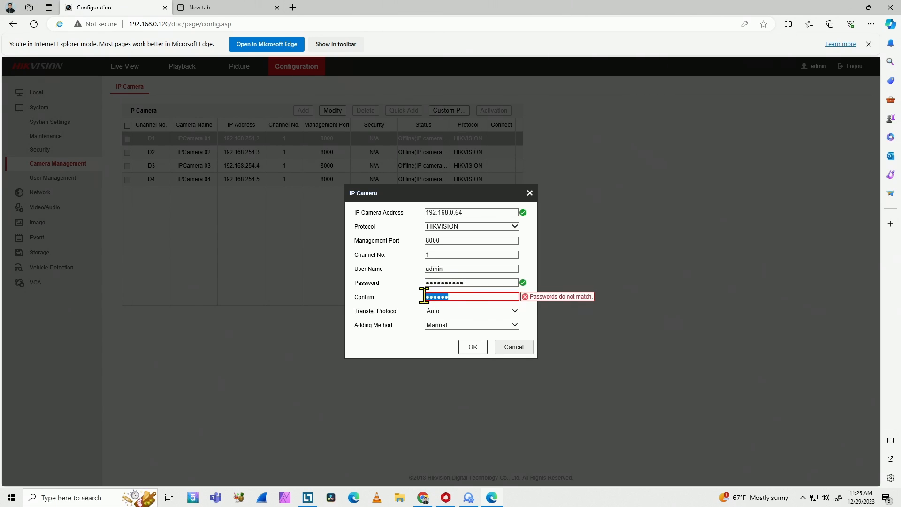
text(**********)
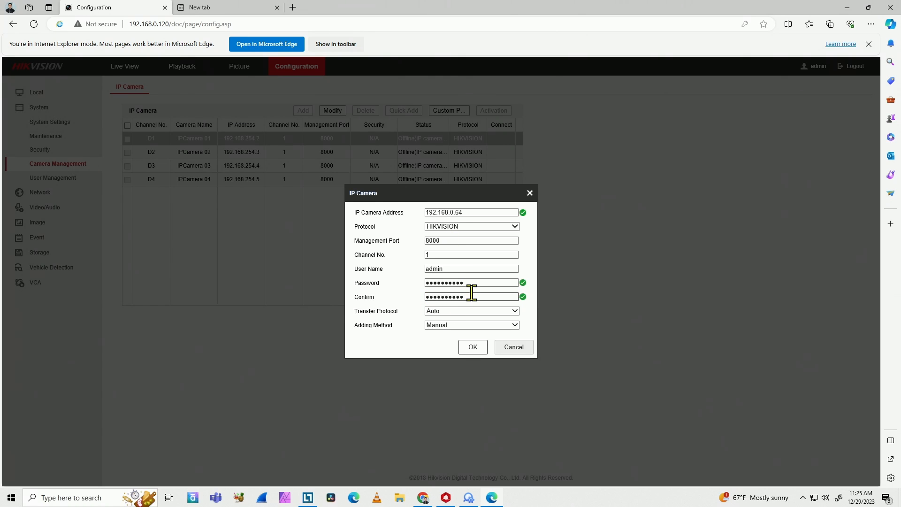
click(473, 348)
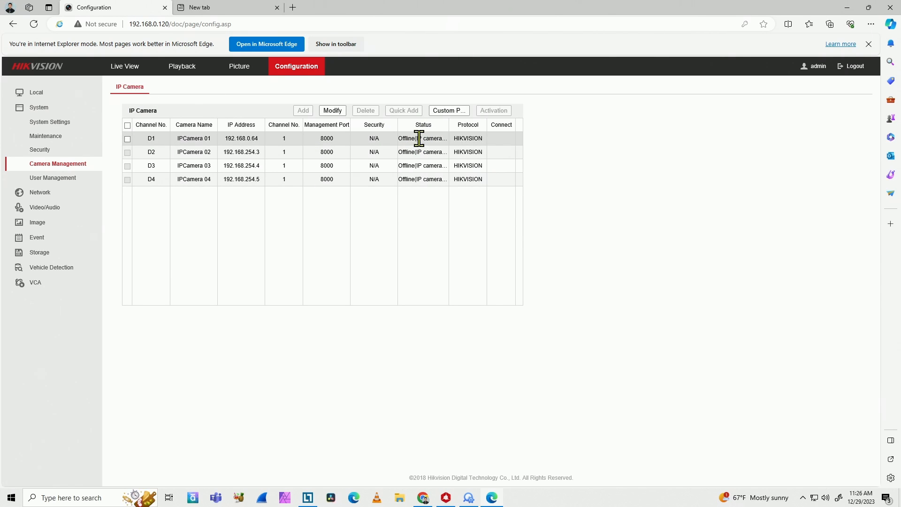
Play the live view of the added DS-2CD2085G camera to check its picture, and return to the recorder's configuration page
click(134, 72)
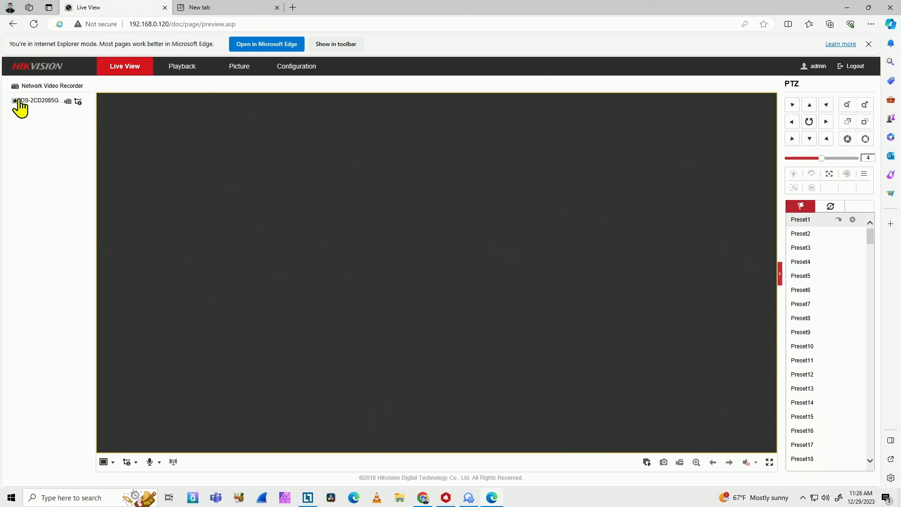
click(19, 100)
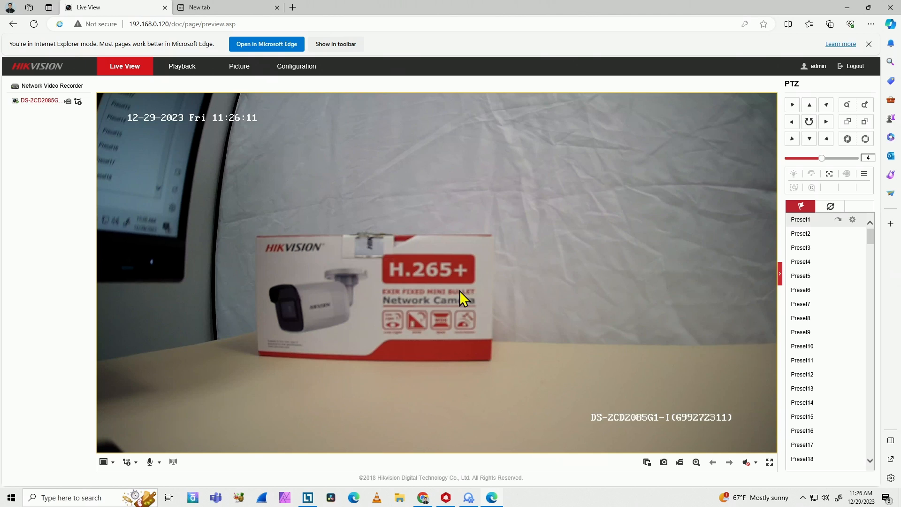
click(285, 73)
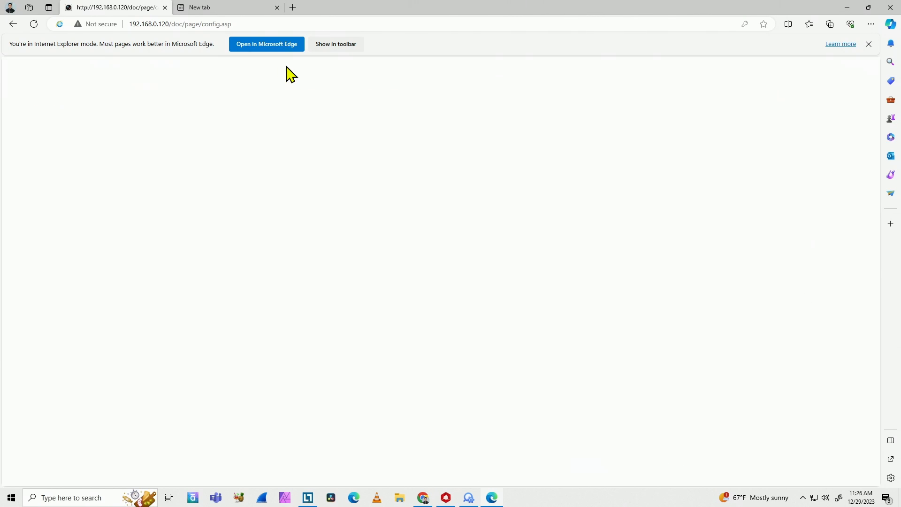